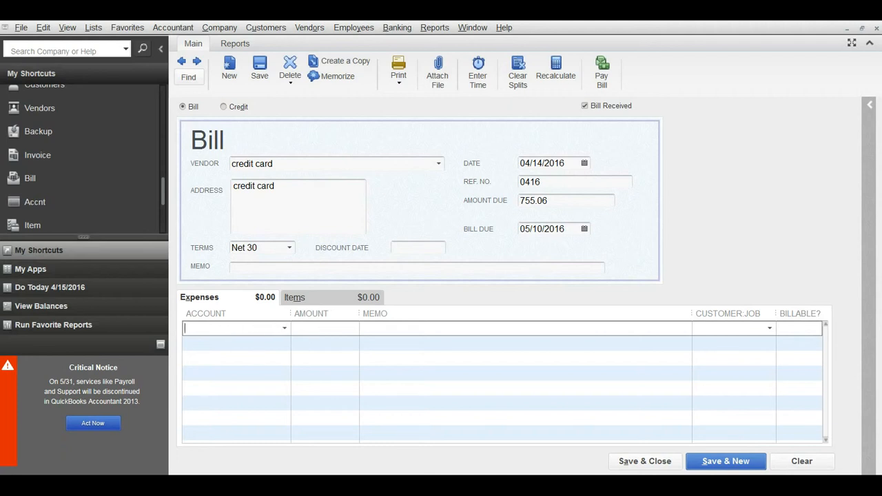
Review the charges on the Word statement and, back in the QuickBooks bill, add expense lines for Fuel and Meals and Entertainment.
{"action": "key", "text": "alt+Tab"}
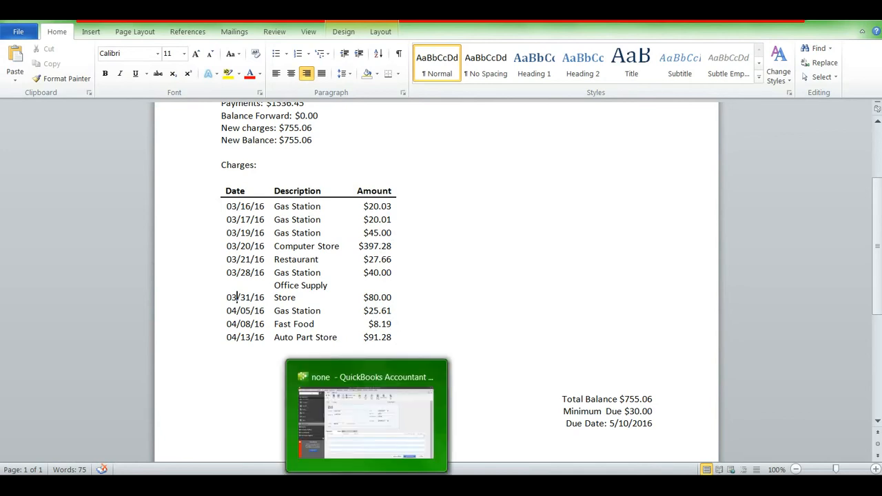
{"action": "left_click", "coordinate": [367, 486]}
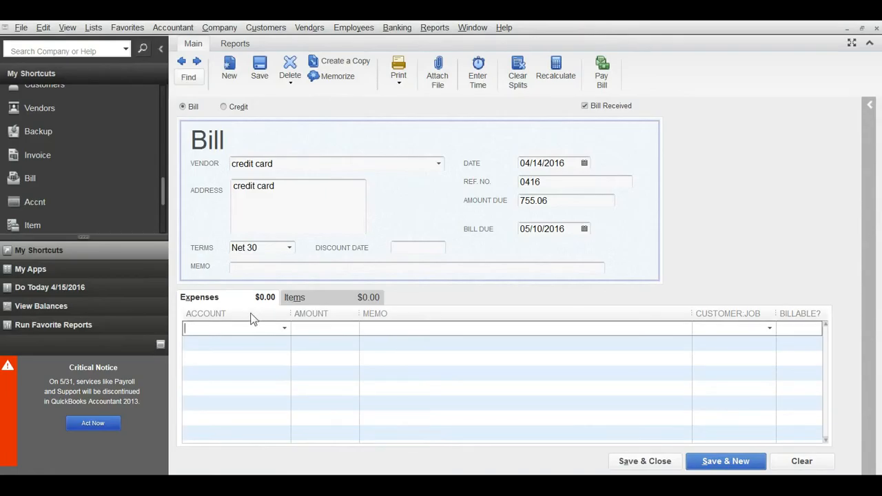
{"action": "type", "text": "Fuel"}
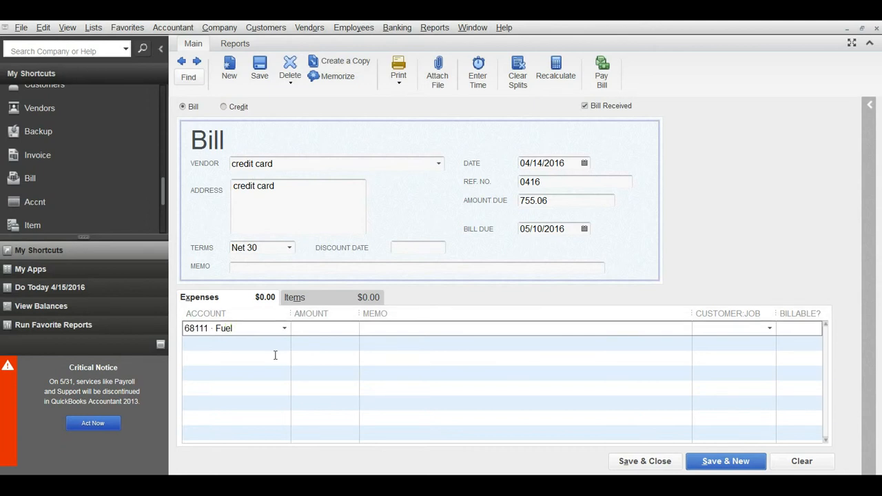
{"action": "left_click", "coordinate": [262, 343]}
{"action": "type", "text": "Meals and Entertainment"}
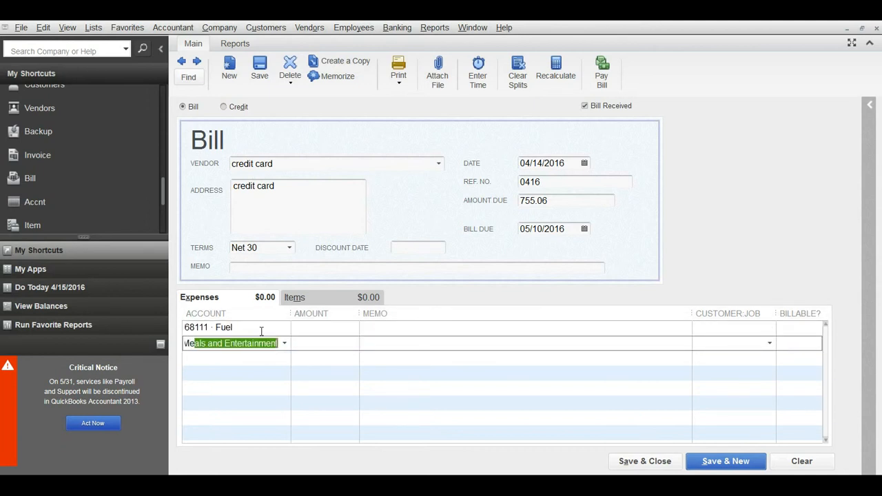
{"action": "key", "text": "Tab"}
Add a third expense line for Computer and Internet Expenses and widen the Account column.
{"action": "left_click", "coordinate": [293, 359]}
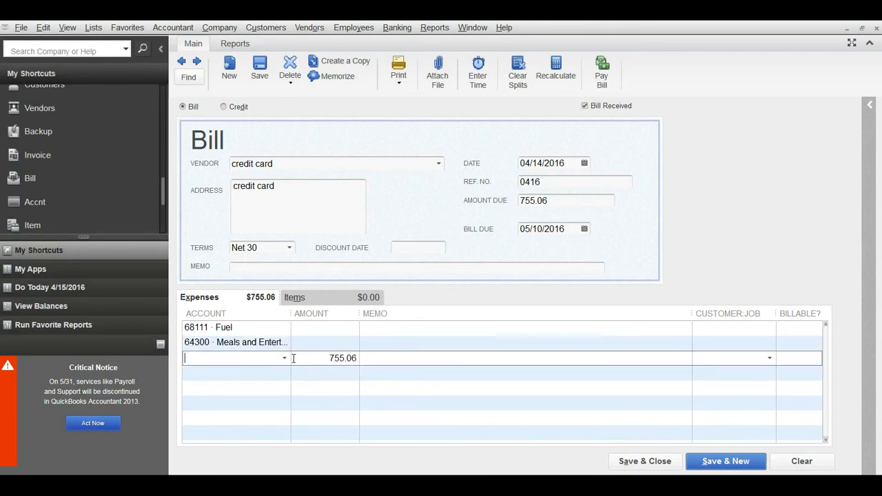
{"action": "type", "text": "Co"}
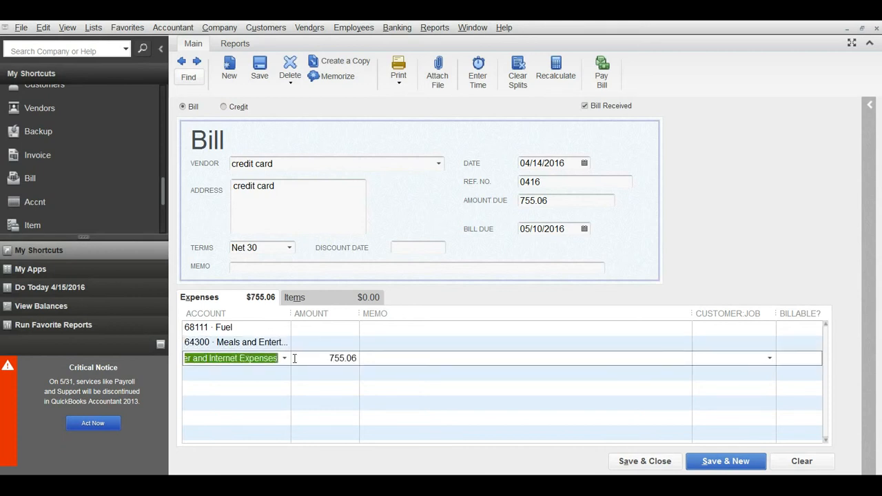
{"action": "key", "text": "Tab"}
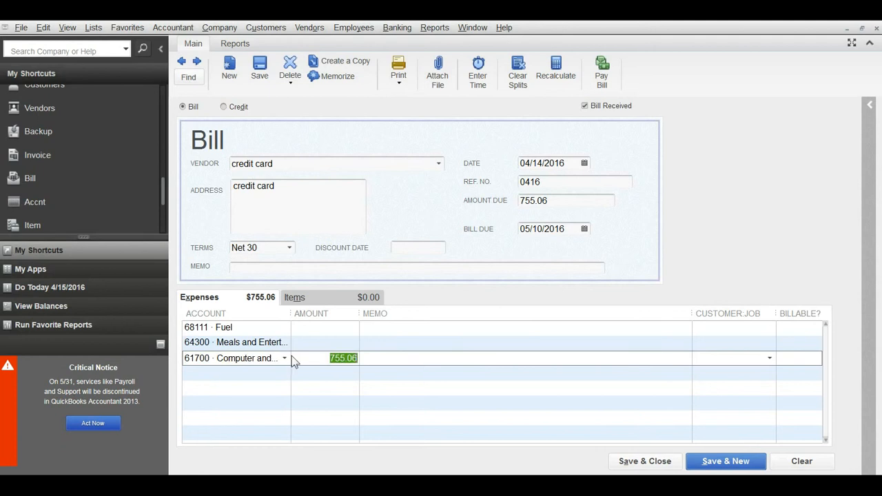
{"action": "left_click_drag", "start_coordinate": [298, 313], "coordinate": [329, 314]}
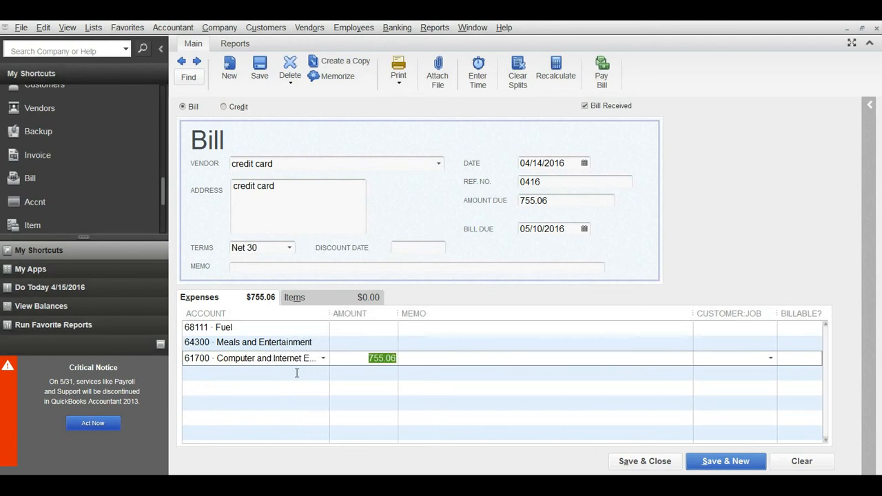
Check the Word statement for the next expense category and add an Office Supplies line to the QuickBooks bill.
{"action": "left_click", "coordinate": [296, 373]}
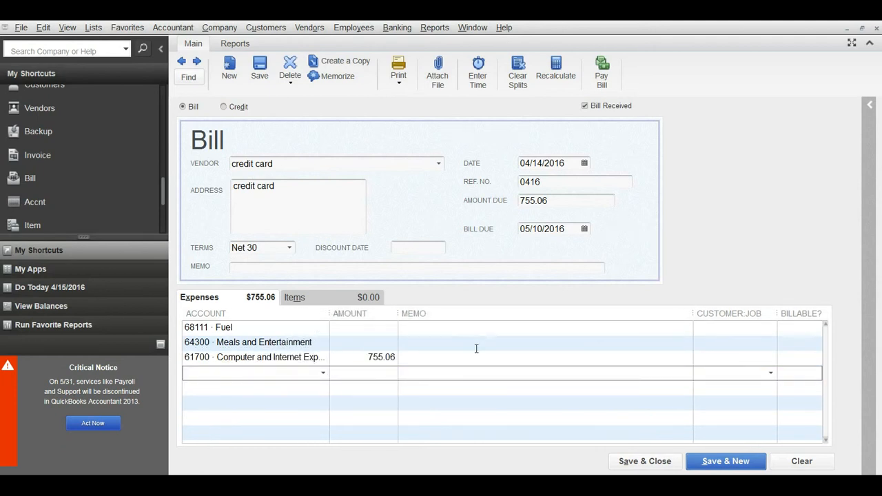
{"action": "key", "text": "alt+Tab"}
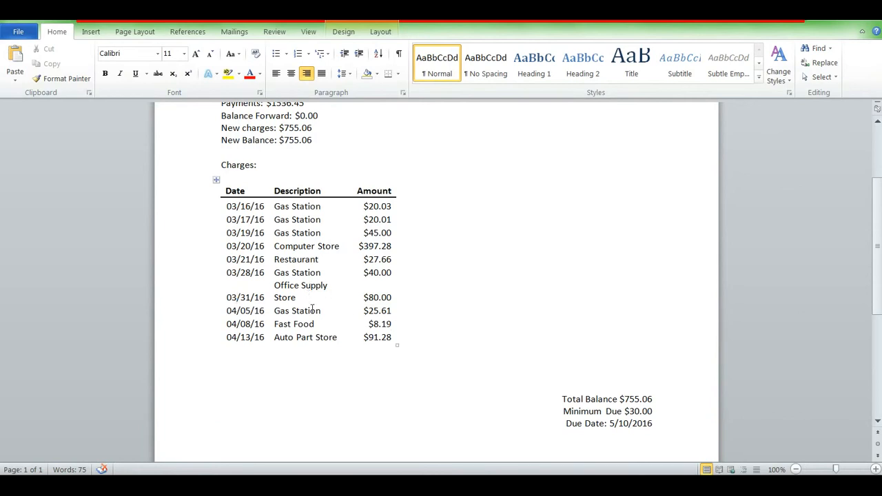
{"action": "key", "text": "alt+Tab"}
{"action": "type", "text": "Of"}
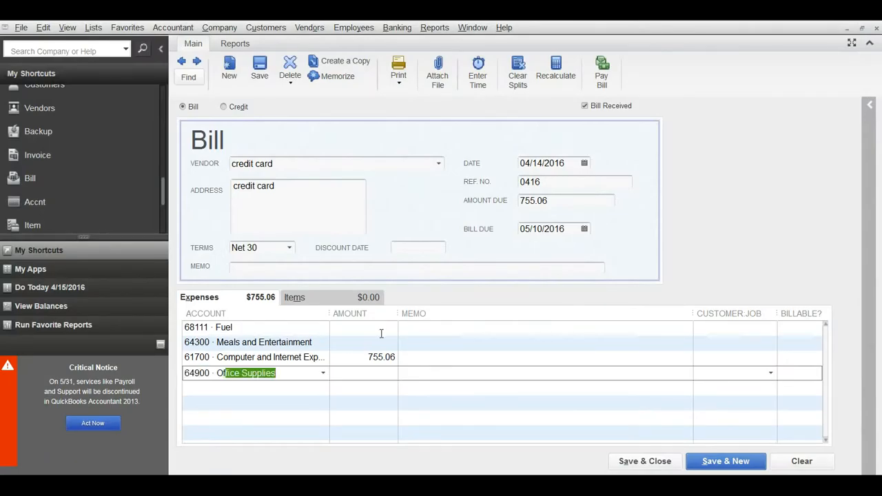
{"action": "key", "text": "Tab"}
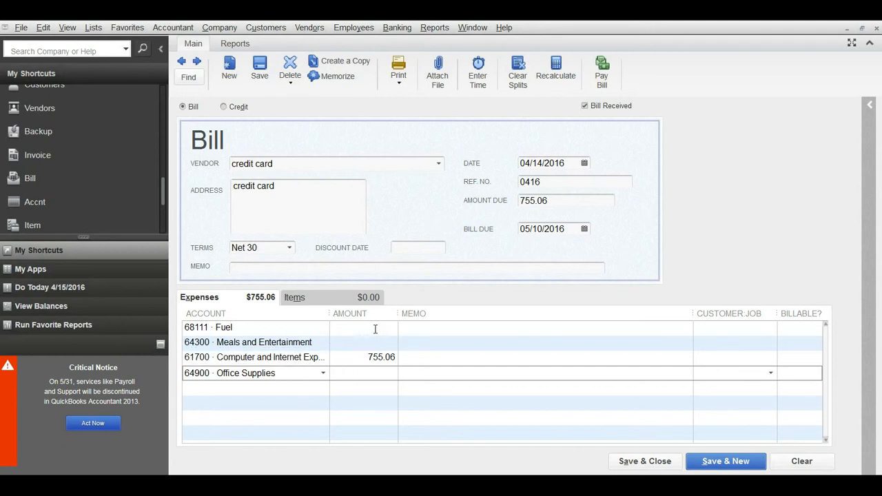
Check the remaining charges on the Word statement and add an Automobile Expense line to the QuickBooks bill.
{"action": "key", "text": "alt+Tab"}
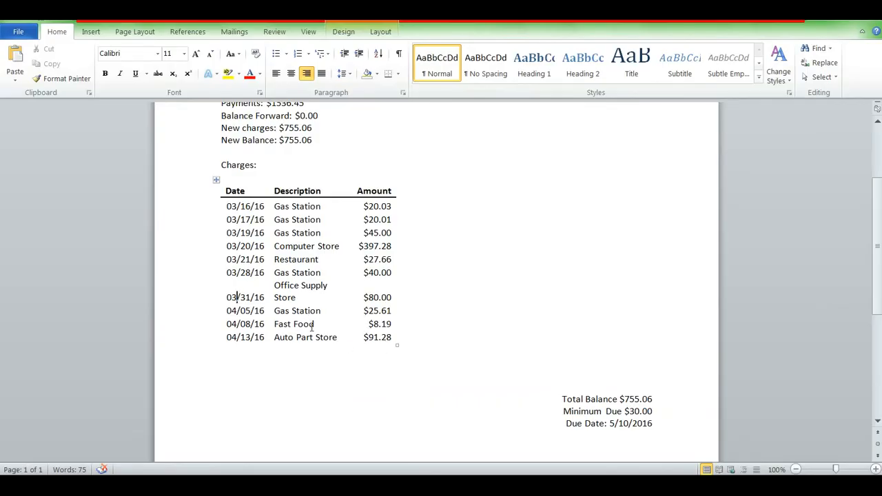
{"action": "key", "text": "alt+Tab"}
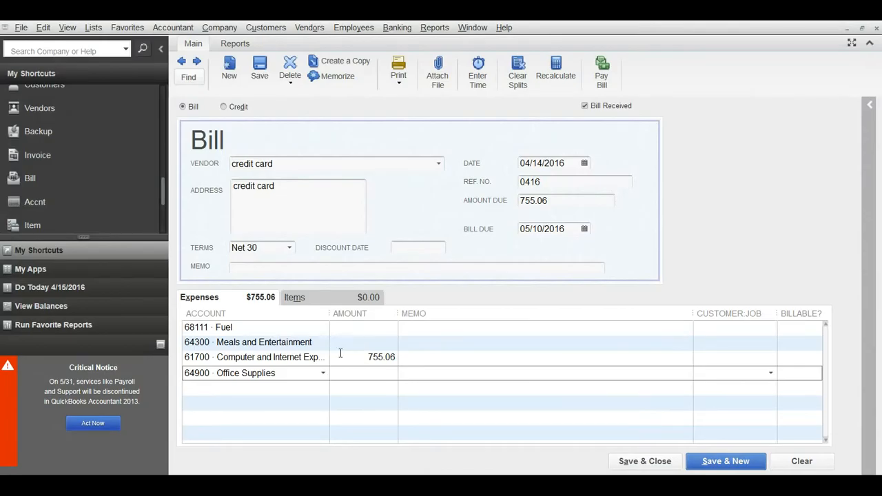
{"action": "left_click", "coordinate": [306, 387]}
{"action": "type", "text": "Automobile Expense"}
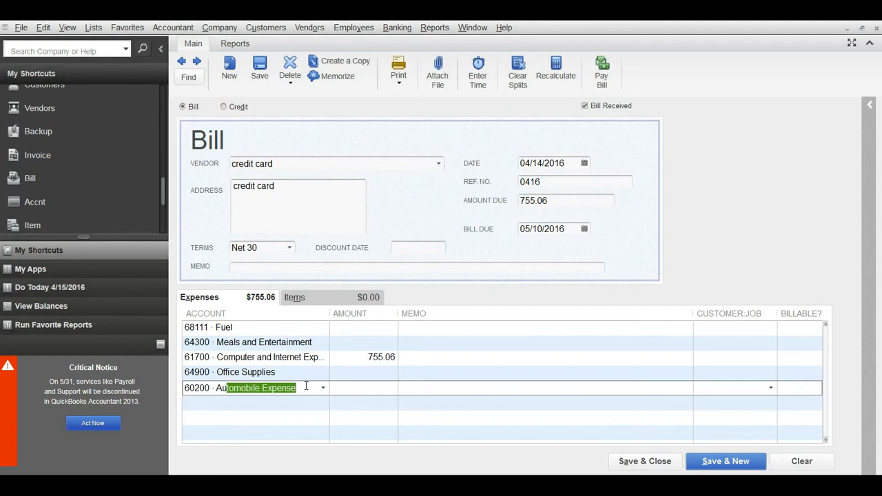
{"action": "key", "text": "Tab"}
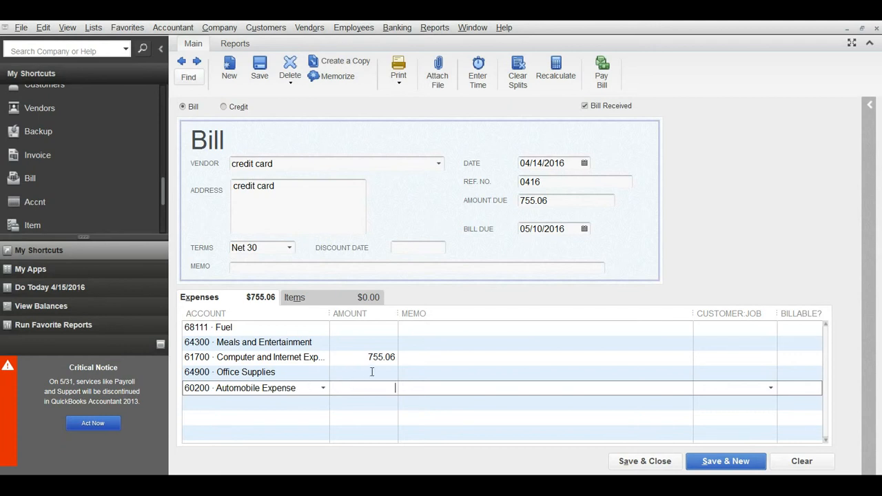
Clear the prefilled amount on the Computer and Internet Expenses line and enter the statement's first gas charge, 20.03, as the Fuel amount.
{"action": "left_click", "coordinate": [363, 357]}
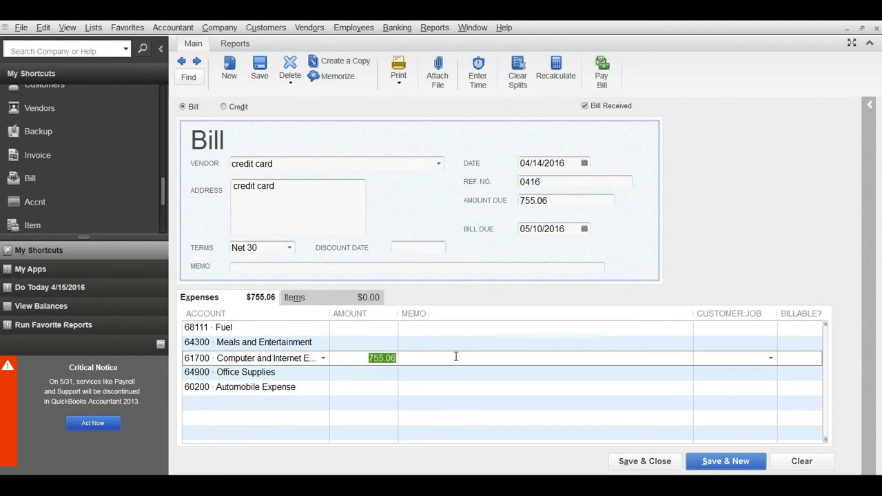
{"action": "key", "text": "BackSpace"}
{"action": "left_click", "coordinate": [356, 329]}
{"action": "key", "text": "alt+Tab"}
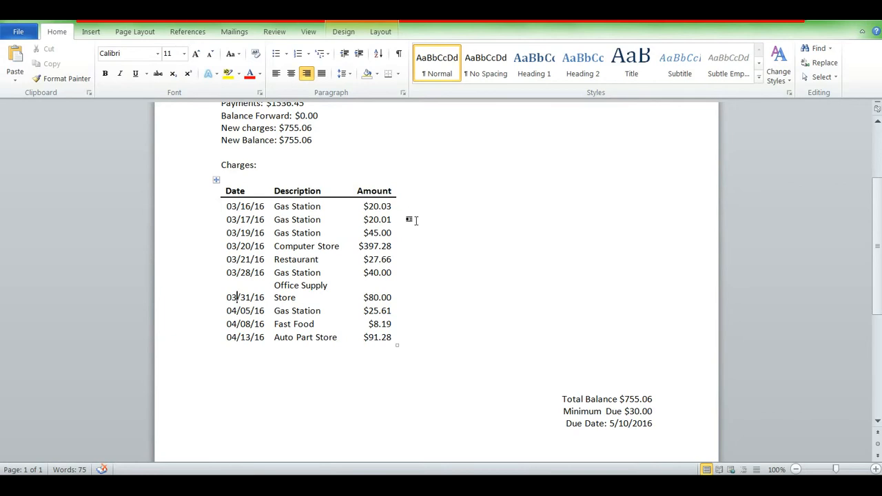
{"action": "key", "text": "alt+Tab"}
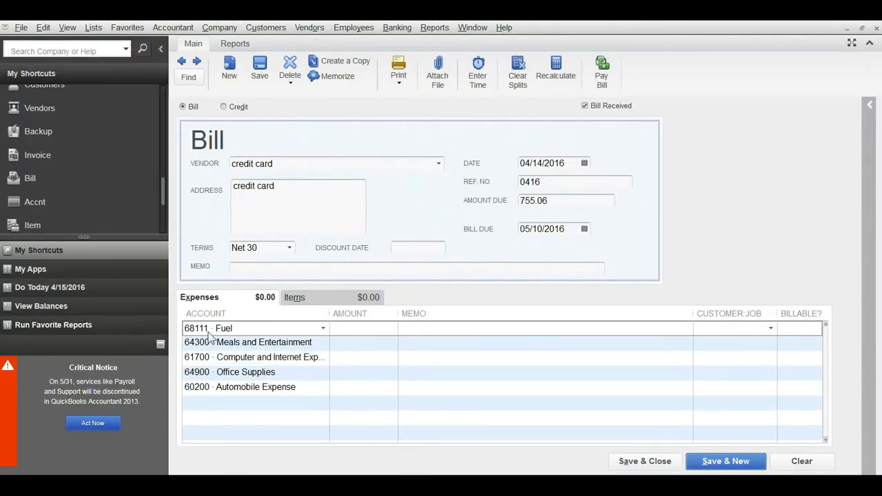
{"action": "key", "text": "alt+Tab"}
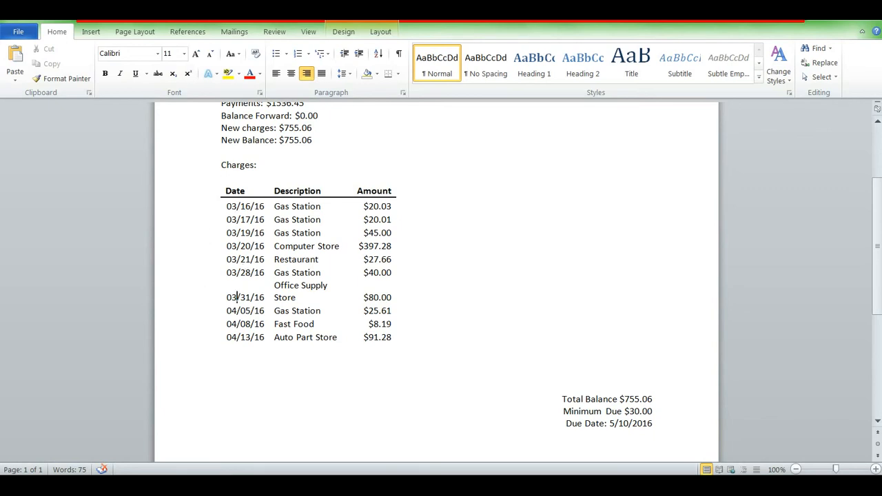
{"action": "key", "text": "alt+Tab"}
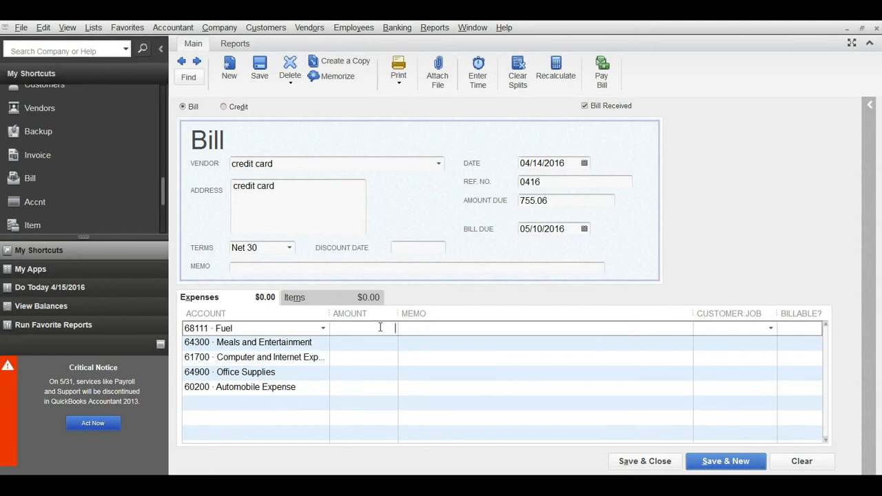
{"action": "key", "text": "alt+Tab"}
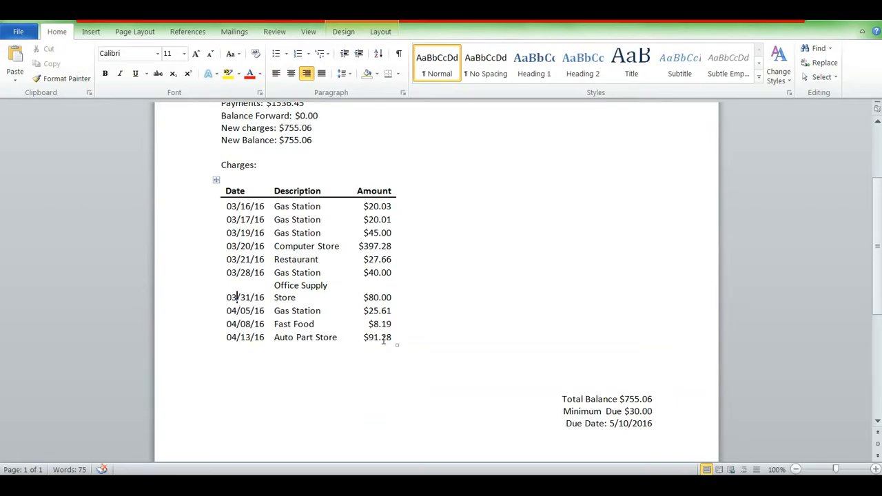
{"action": "key", "text": "alt+Tab"}
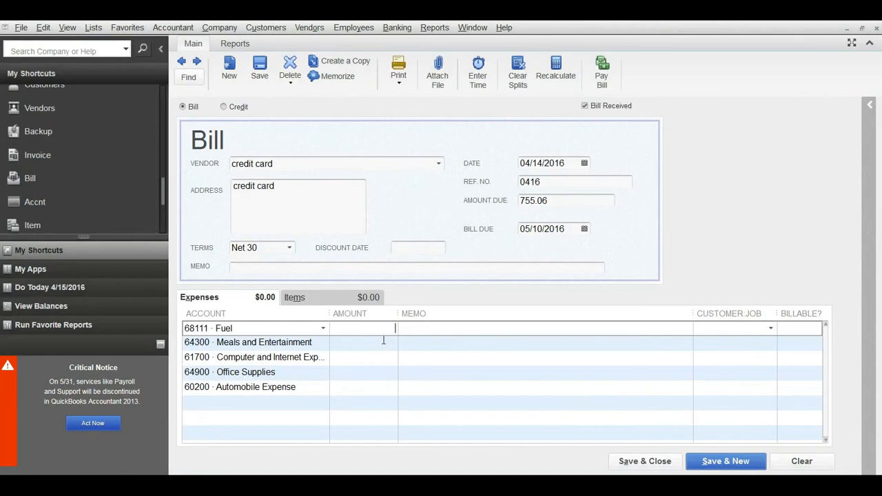
{"action": "type", "text": "20.03"}
Look up the next gas station charges on the Word statement and add 20.01 and 45 to the Fuel amount in QuickBooks.
{"action": "key", "text": "alt+Tab"}
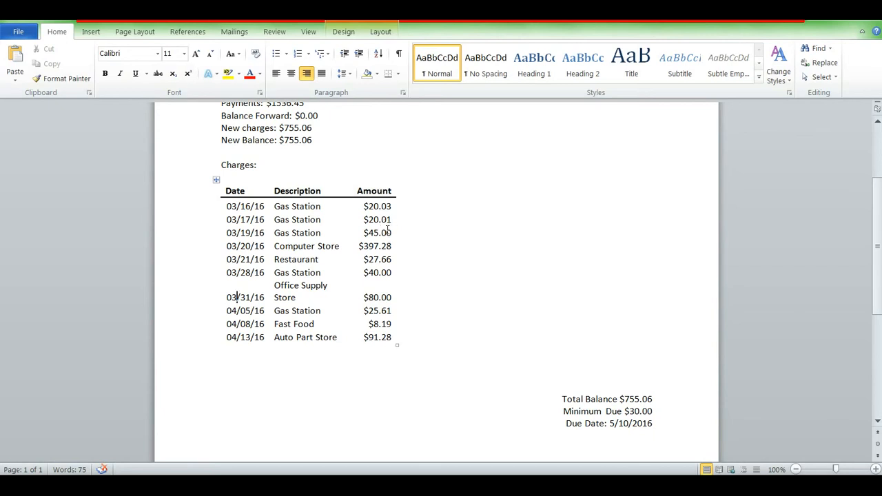
{"action": "key", "text": "Tab"}
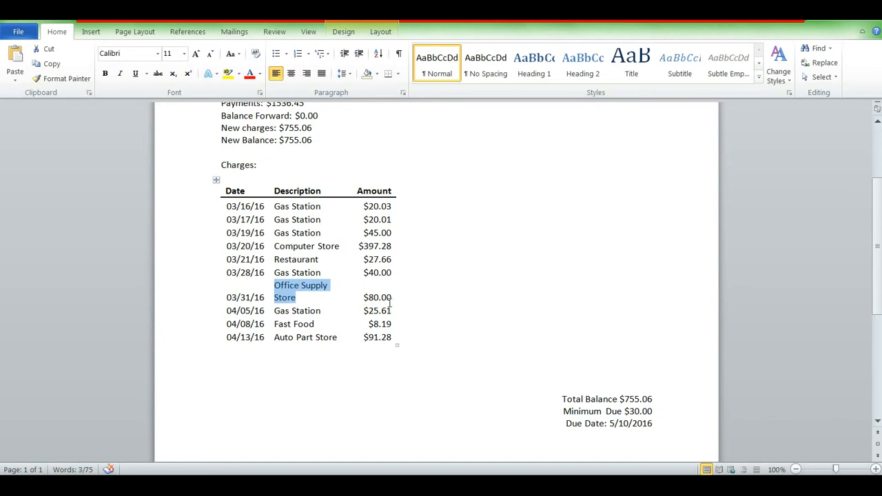
{"action": "key", "text": "alt+Tab"}
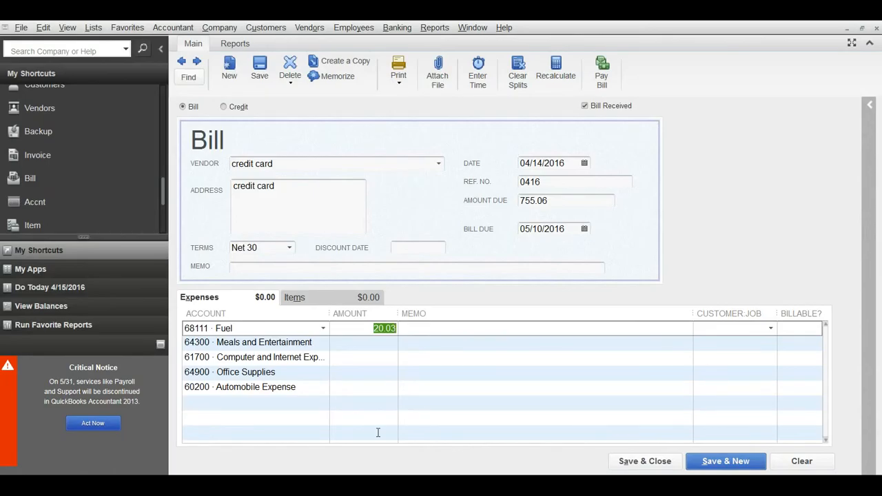
{"action": "key", "text": "End"}
{"action": "type", "text": "+ 2"}
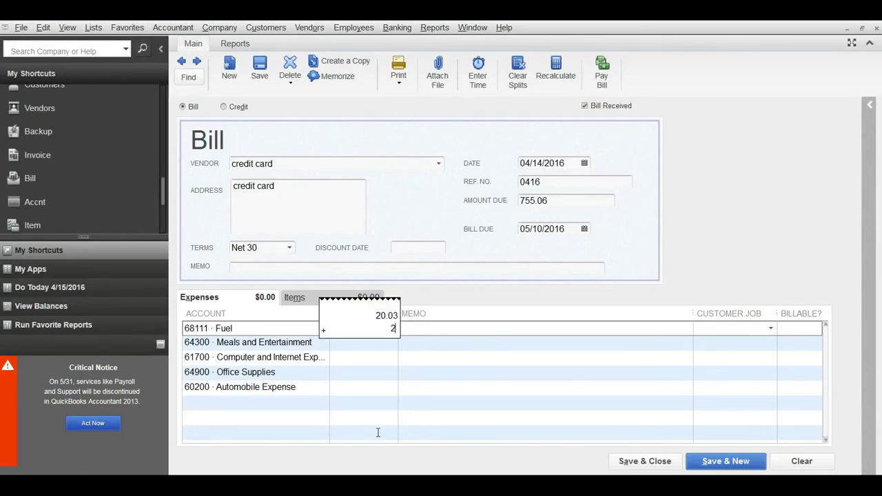
{"action": "type", "text": "0.01 + 45"}
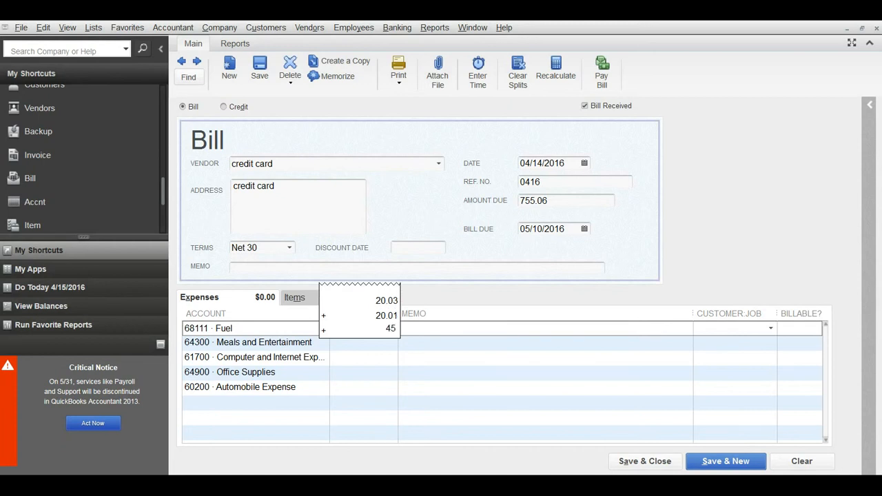
{"action": "key", "text": "Return"}
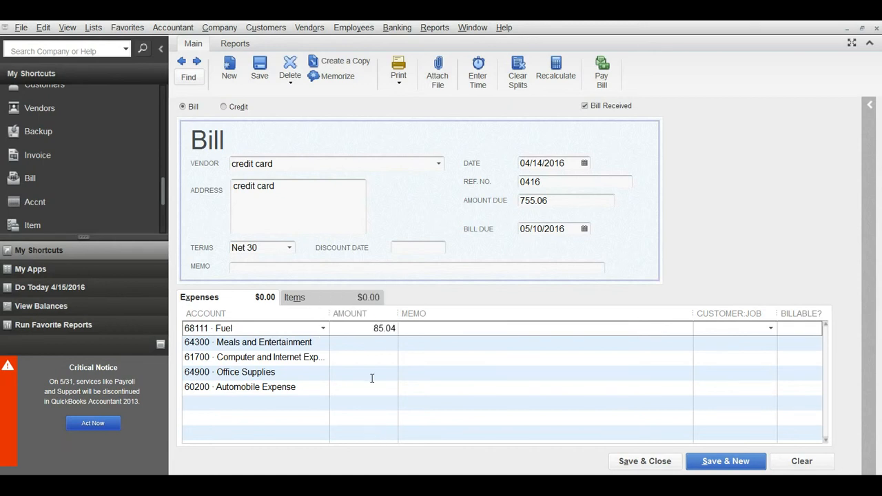
Look up the 03/28/16 gas station charge on the Word statement and add 40 to the Fuel amount in QuickBooks.
{"action": "key", "text": "alt+Tab"}
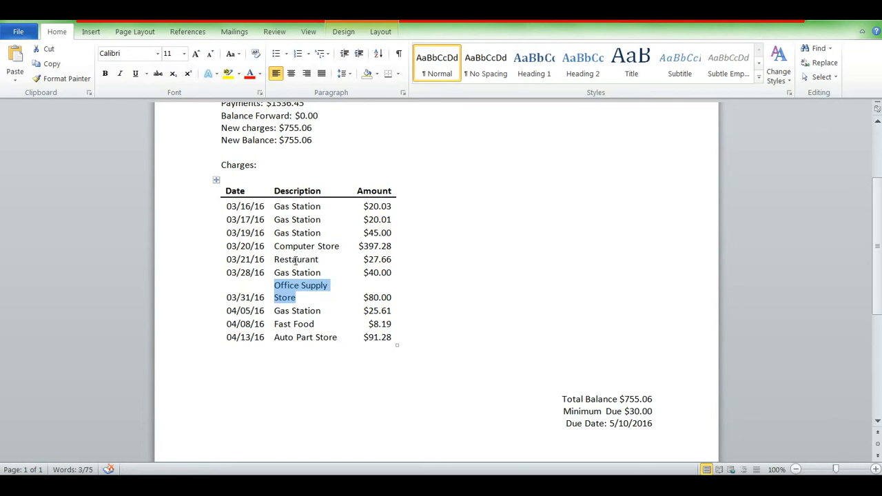
{"action": "key", "text": "alt+Tab"}
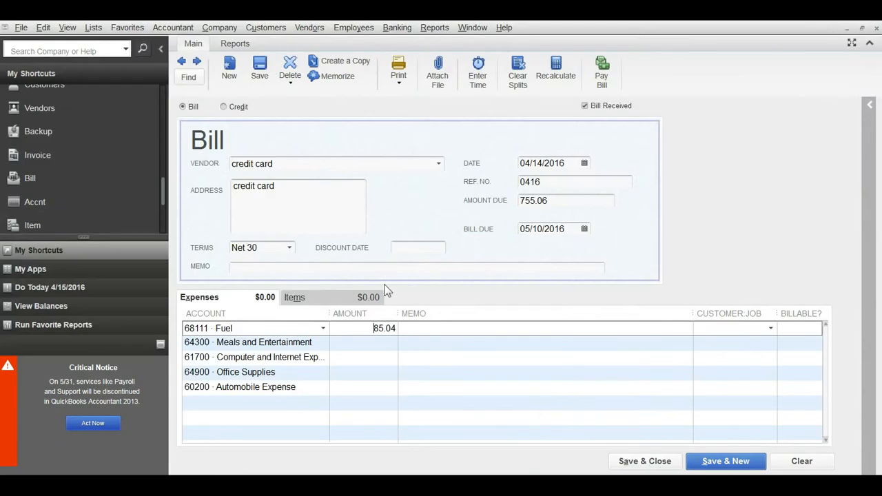
{"action": "left_click", "coordinate": [398, 330]}
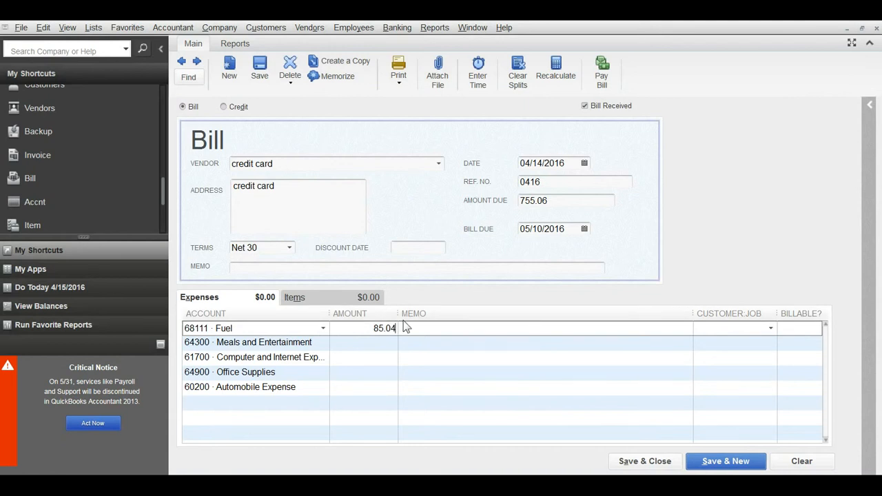
{"action": "double_click", "coordinate": [376, 329]}
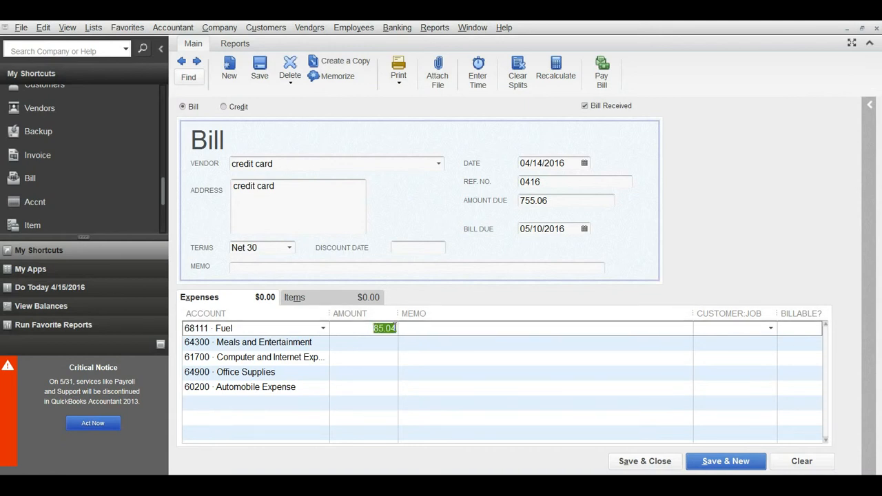
{"action": "left_click_drag", "start_coordinate": [394, 328], "coordinate": [418, 332]}
{"action": "key", "text": "Right"}
{"action": "type", "text": "+ 40"}
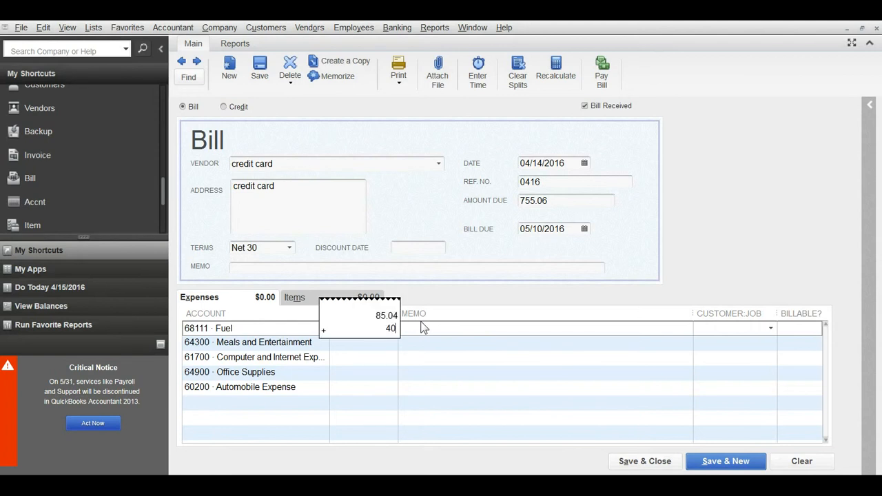
{"action": "key", "text": "Return"}
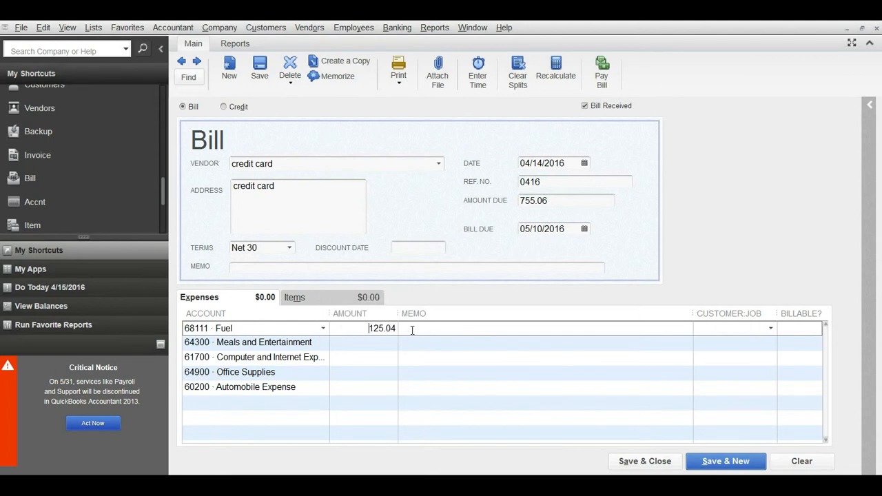
Look up the 04/05/16 gas station charge on the Word statement and add 25.61 to the Fuel amount in QuickBooks.
{"action": "key", "text": "alt+Tab"}
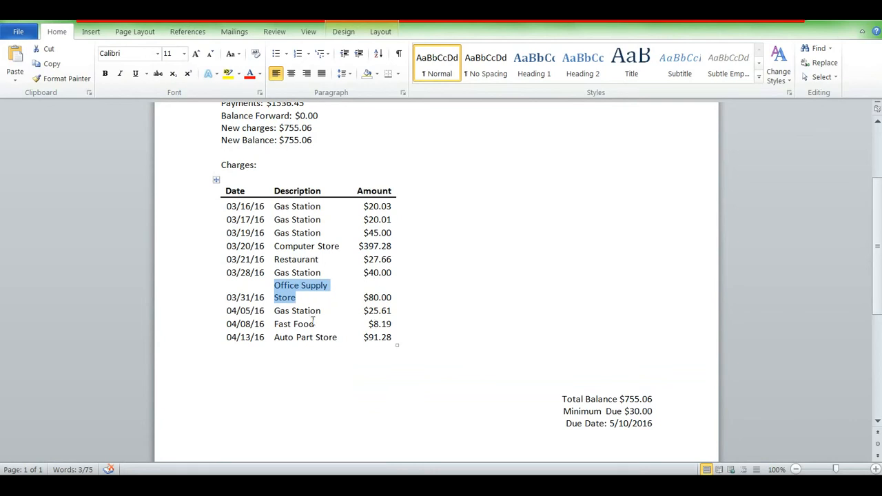
{"action": "left_click", "coordinate": [393, 314]}
{"action": "key", "text": "alt+Tab"}
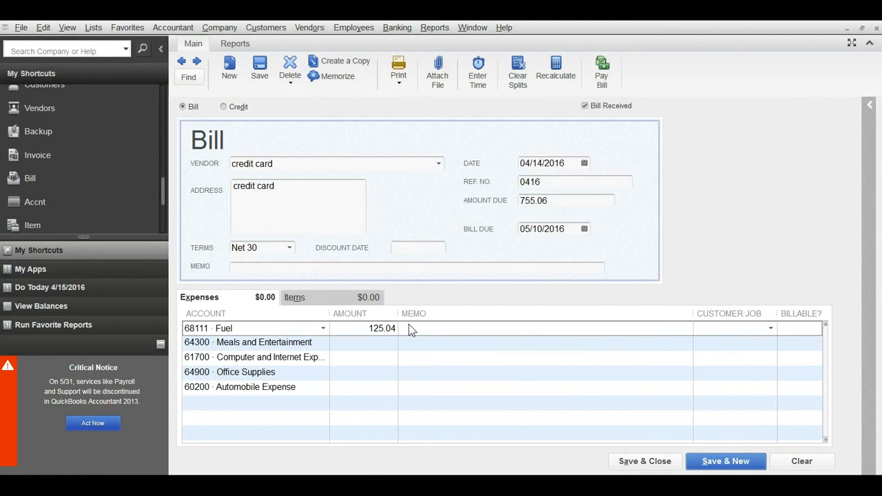
{"action": "type", "text": "+"}
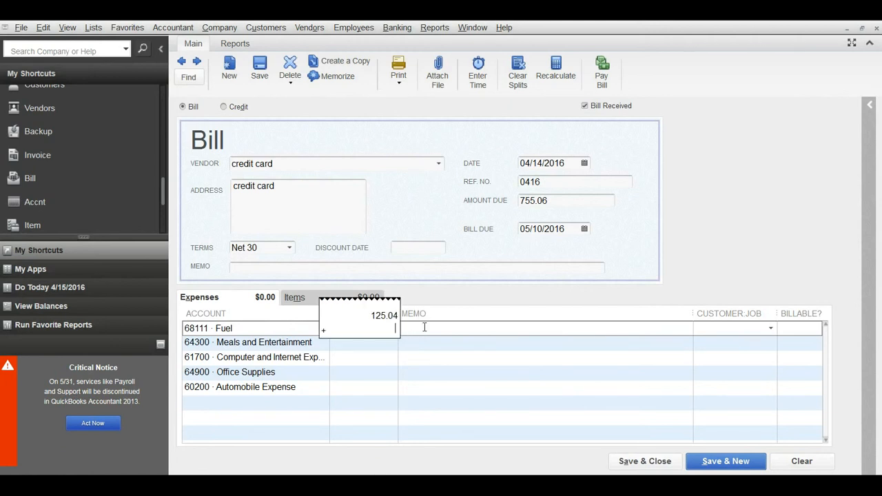
{"action": "type", "text": "25.61"}
{"action": "key", "text": "Return"}
Look up the computer store charge on the Word statement and enter 397.28 on the Computer and Internet Expenses line in QuickBooks.
{"action": "left_click", "coordinate": [375, 344]}
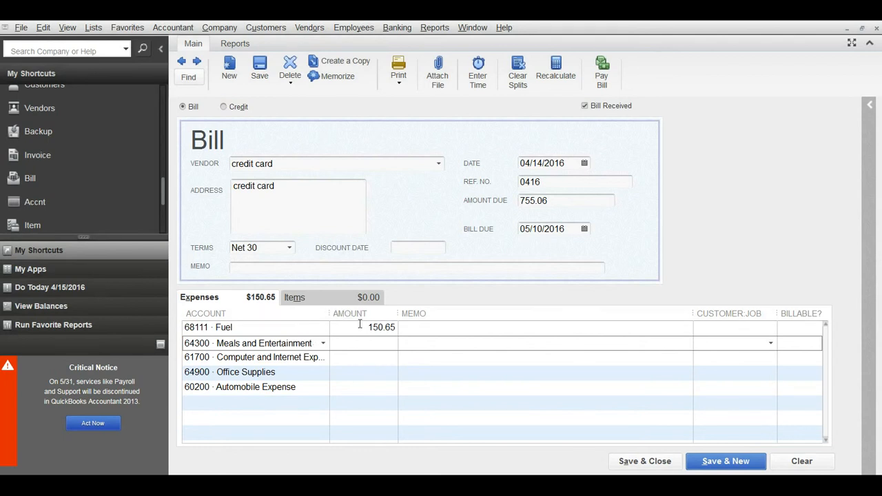
{"action": "key", "text": "Tab"}
{"action": "left_click", "coordinate": [358, 486]}
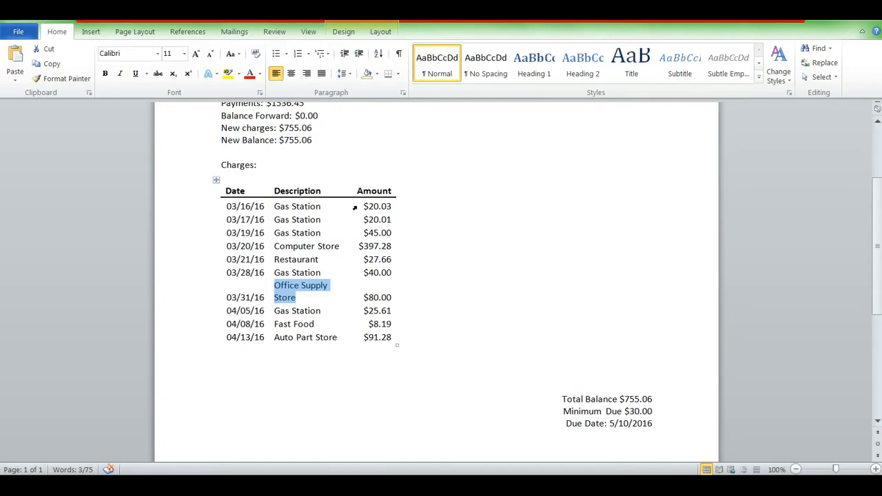
{"action": "left_click", "coordinate": [380, 260]}
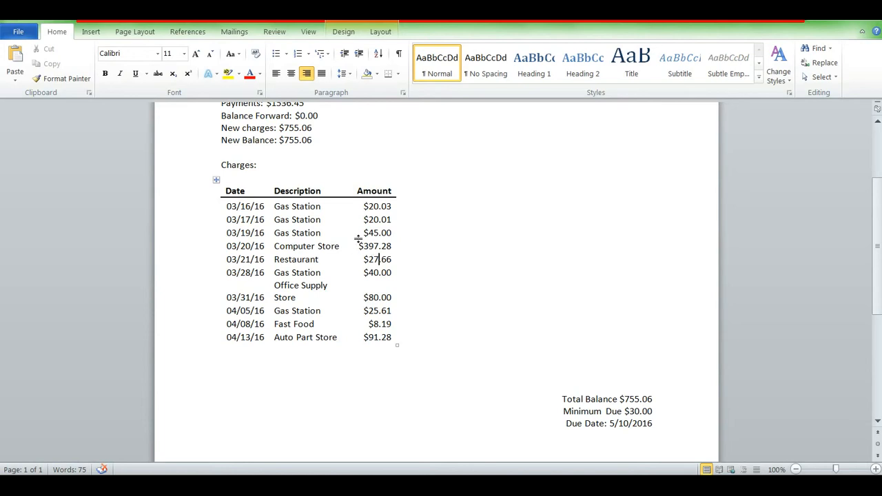
{"action": "key", "text": "alt+Tab"}
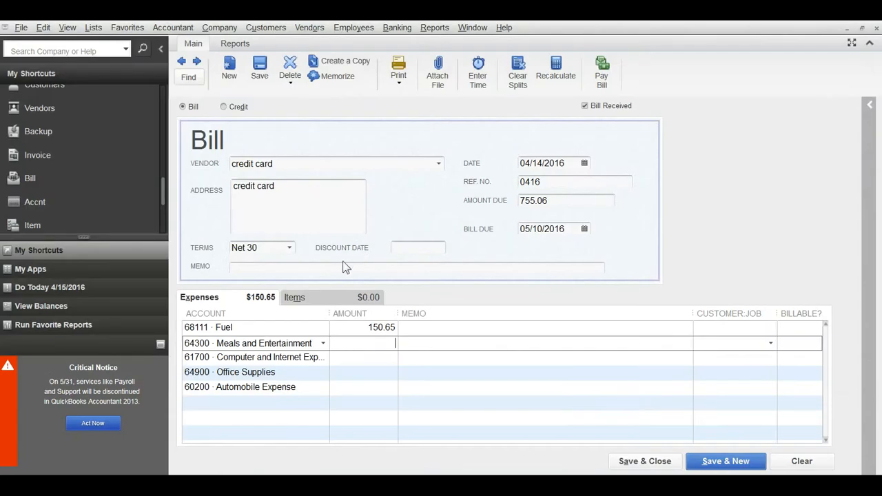
{"action": "left_click", "coordinate": [378, 359]}
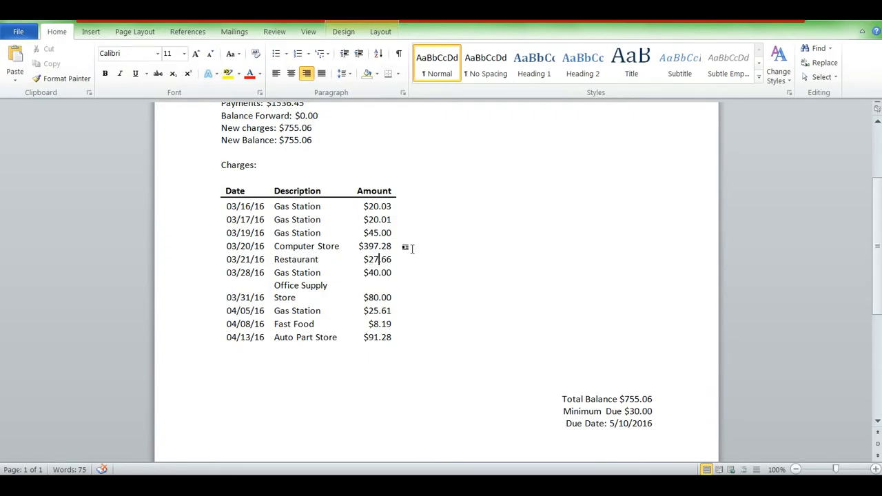
{"action": "key", "text": "alt+Tab"}
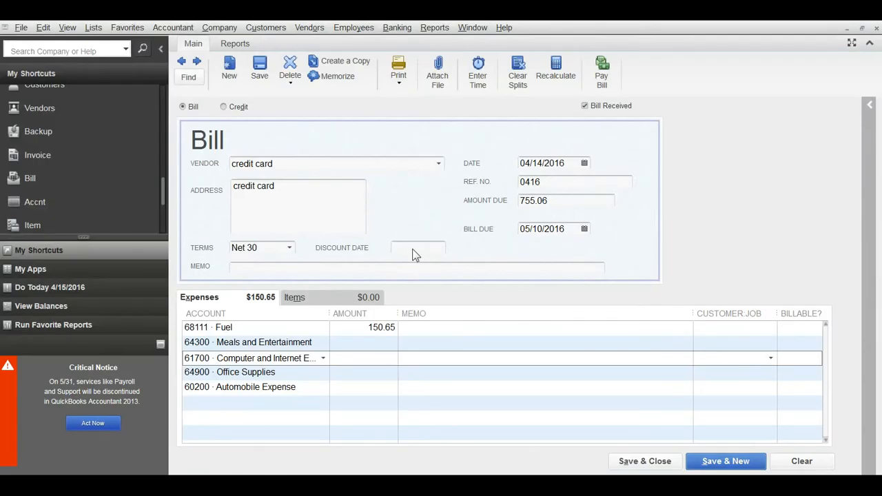
{"action": "type", "text": "397.28"}
Look up the restaurant charge on the Word statement and enter 27.66 as the Meals and Entertainment amount in QuickBooks.
{"action": "left_click", "coordinate": [373, 342]}
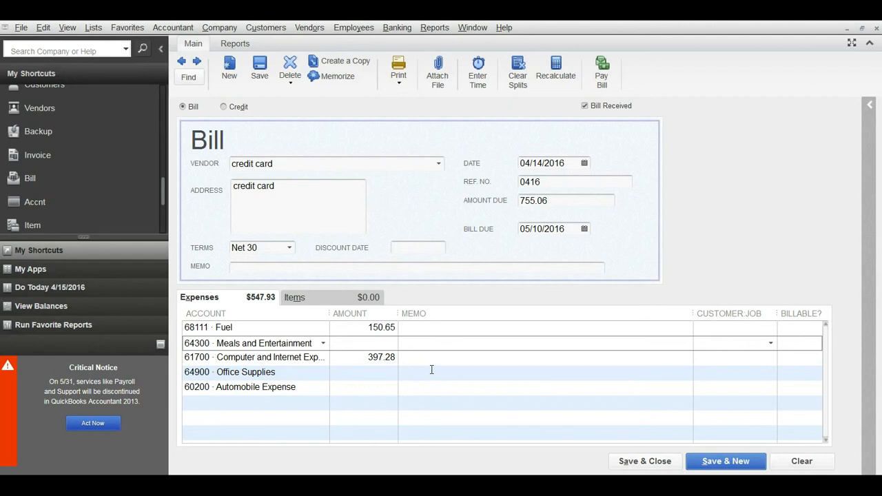
{"action": "key", "text": "alt+Tab"}
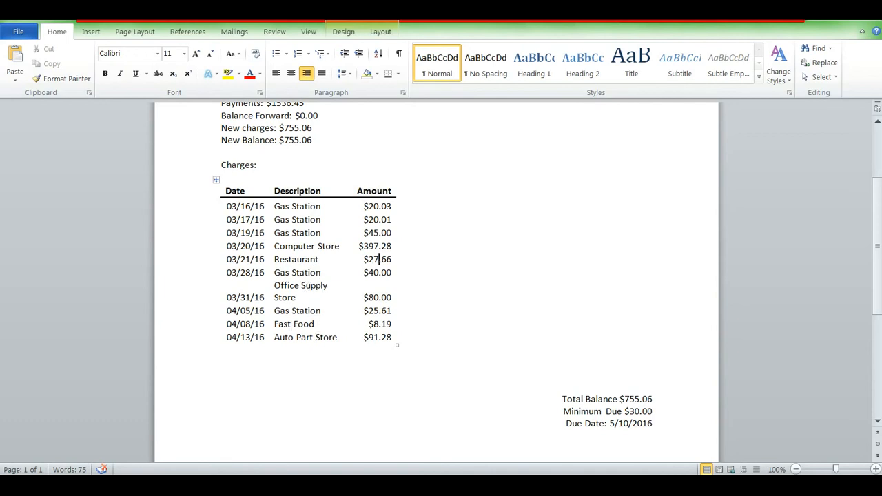
{"action": "key", "text": "alt+Tab"}
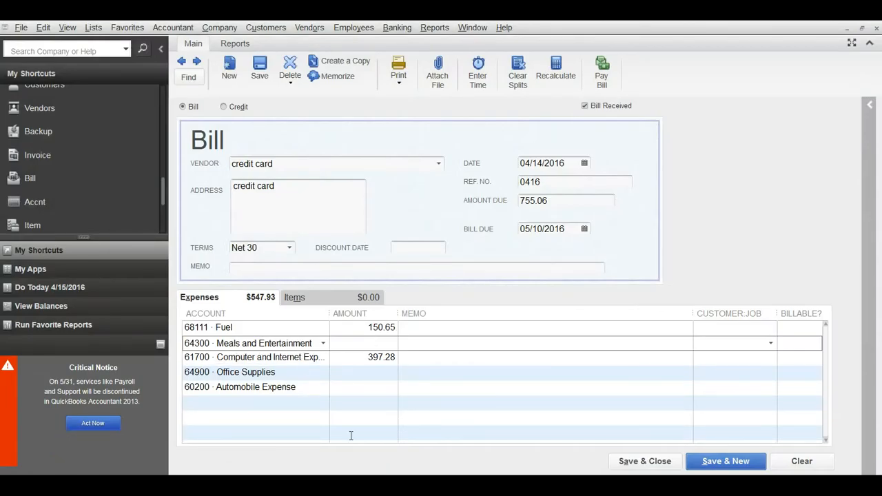
{"action": "key", "text": "alt+Tab"}
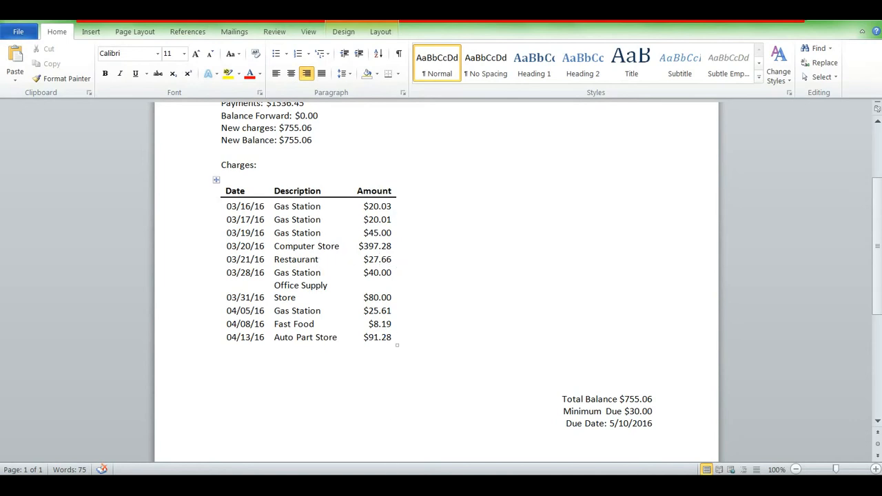
{"action": "key", "text": "alt+Tab"}
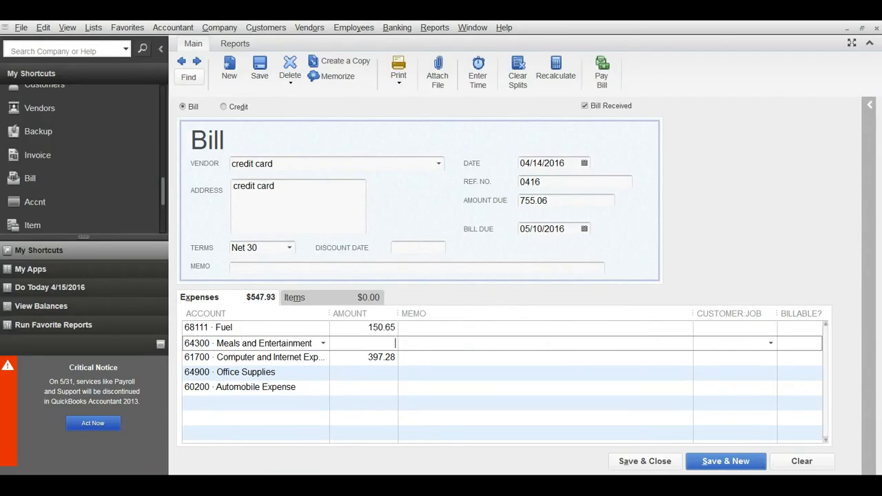
{"action": "type", "text": "27.66"}
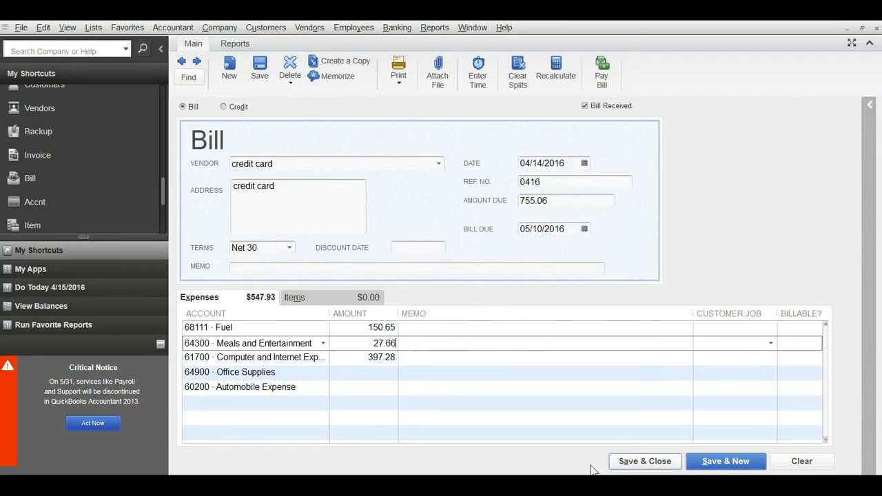
Look up the fast food charge on the Word statement and add 8.19 to the Meals and Entertainment amount in QuickBooks.
{"action": "key", "text": "alt+Tab"}
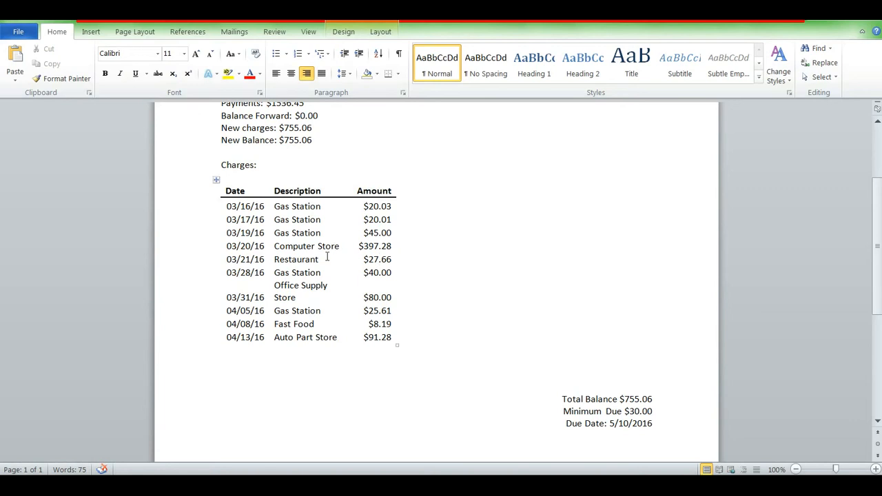
{"action": "key", "text": "alt+Tab"}
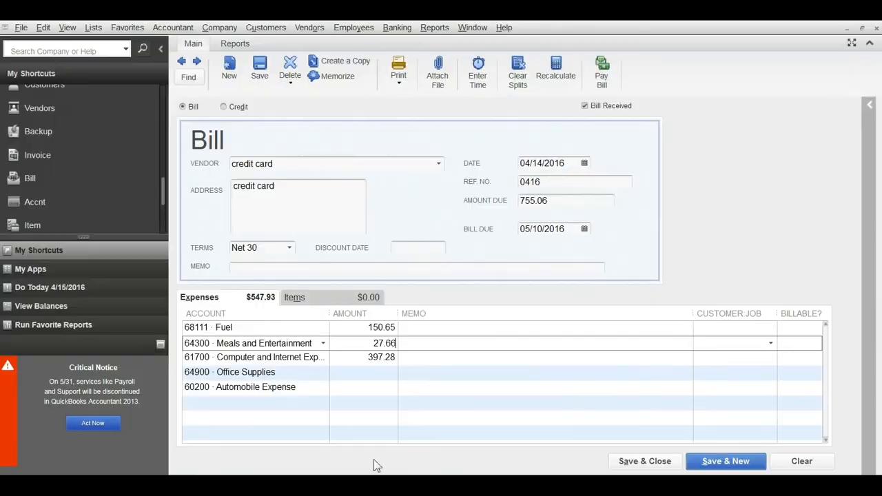
{"action": "type", "text": "+"}
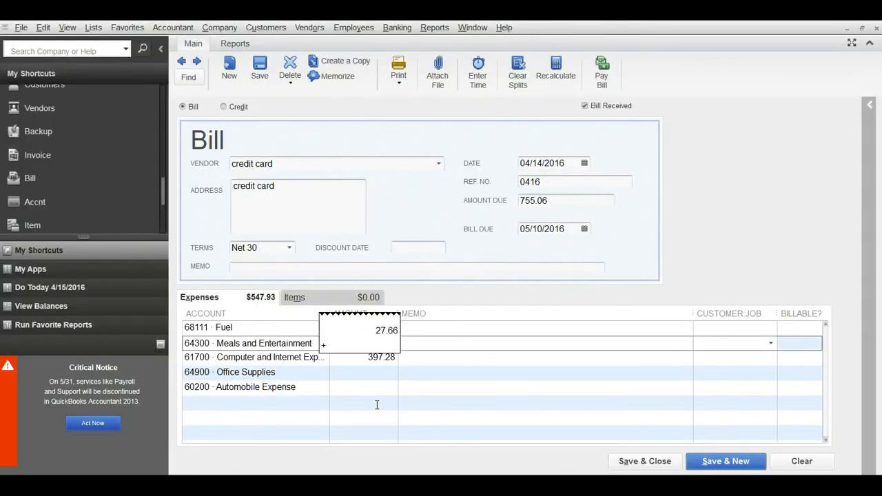
{"action": "type", "text": "8.19"}
{"action": "key", "text": "Return"}
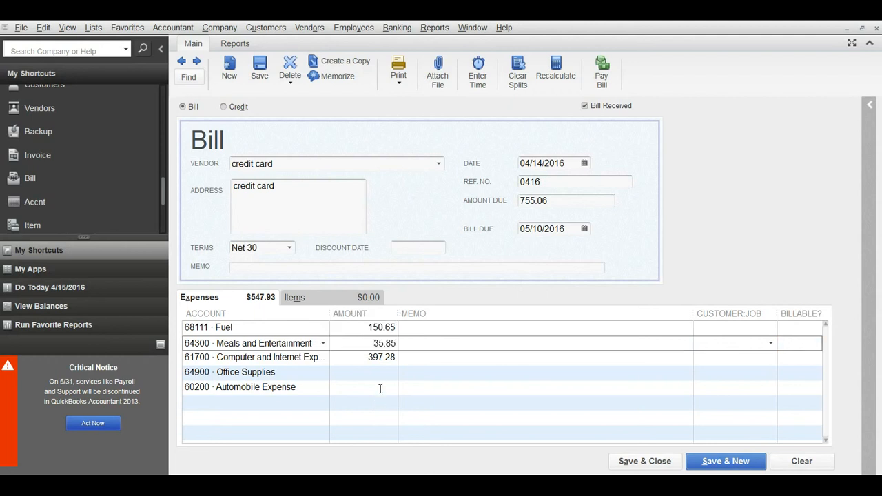
Look up the office supply store charge on the Word statement and enter 80 as the Office Supplies amount in QuickBooks.
{"action": "left_click", "coordinate": [376, 372]}
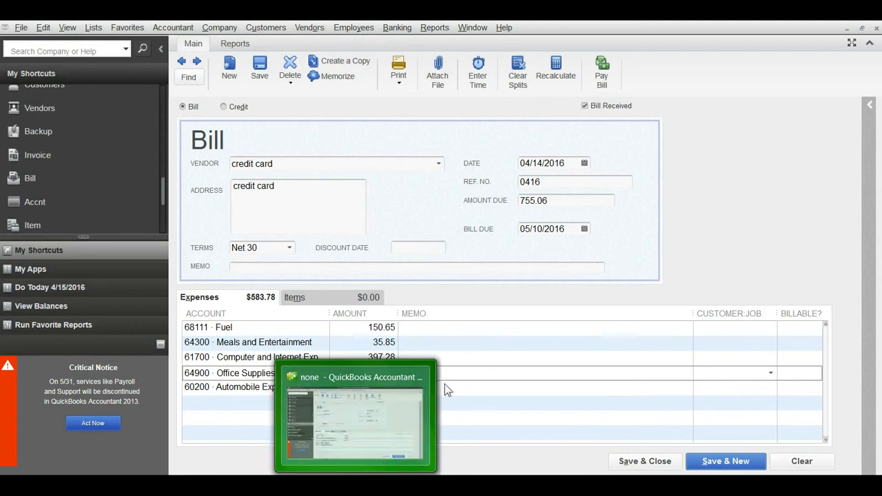
{"action": "left_click", "coordinate": [413, 382]}
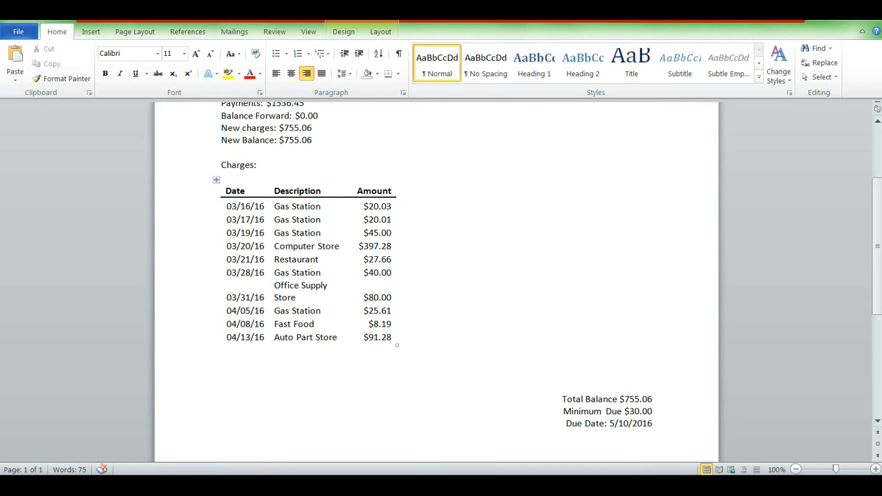
{"action": "left_click", "coordinate": [363, 397]}
{"action": "type", "text": "80"}
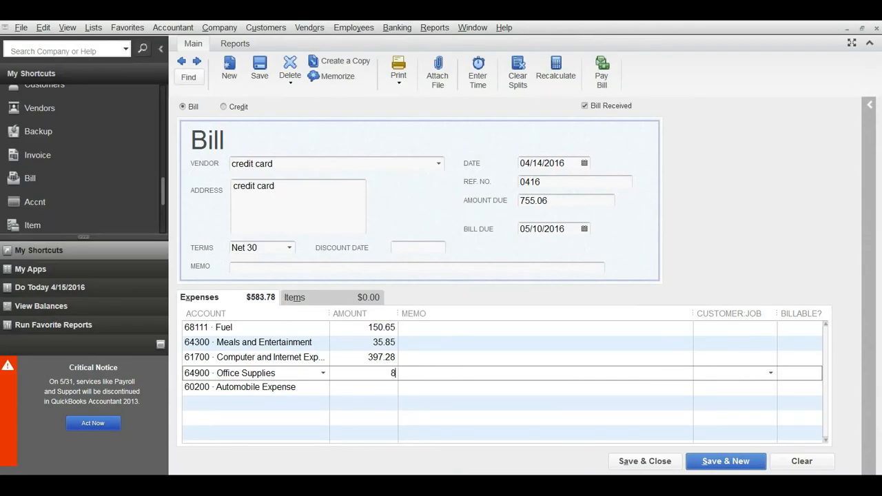
Look up the auto part store charge on the Word statement and enter 91.28 as the Automobile Expense amount in QuickBooks.
{"action": "left_click", "coordinate": [361, 388]}
{"action": "key", "text": "alt+Tab"}
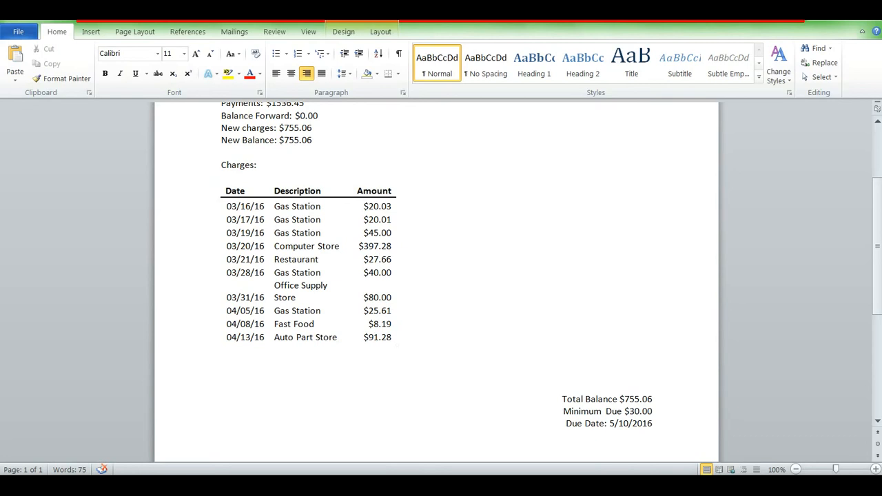
{"action": "key", "text": "alt+Tab"}
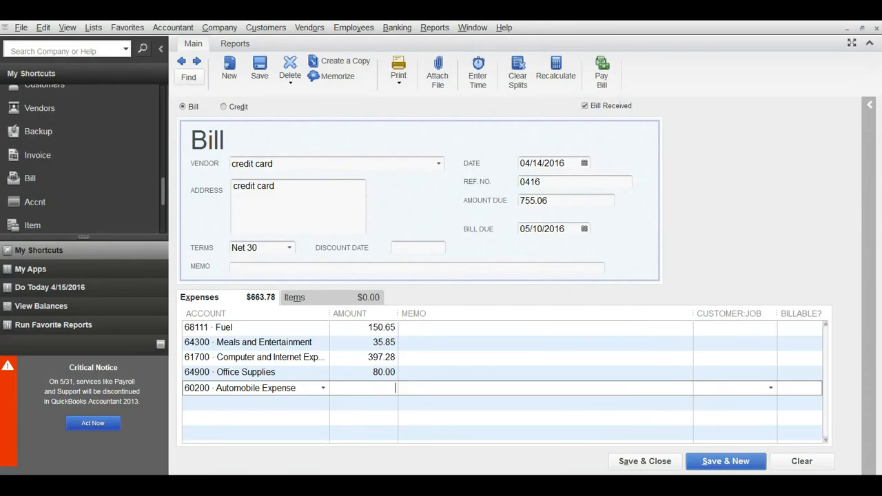
{"action": "type", "text": "91.28"}
{"action": "key", "text": "Tab"}
Compare the charges and total balance on the Word statement with the expense lines and total of the QuickBooks bill.
{"action": "key", "text": "alt+Tab"}
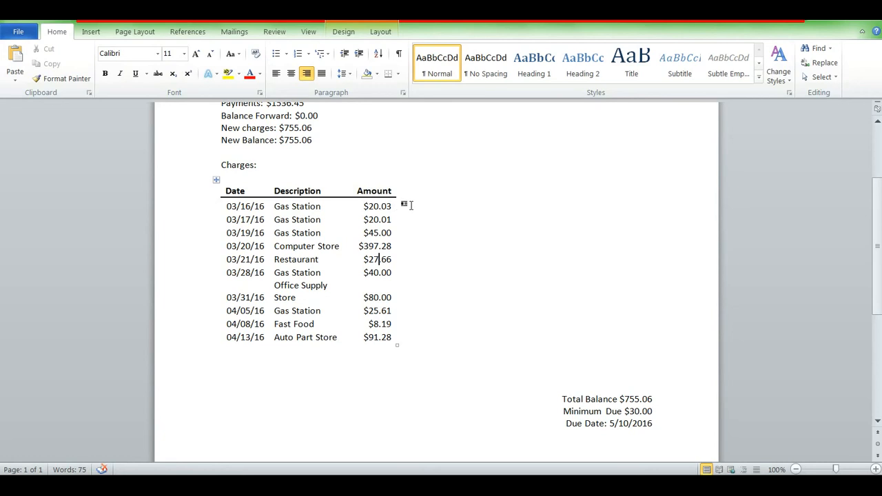
{"action": "left_click", "coordinate": [368, 484]}
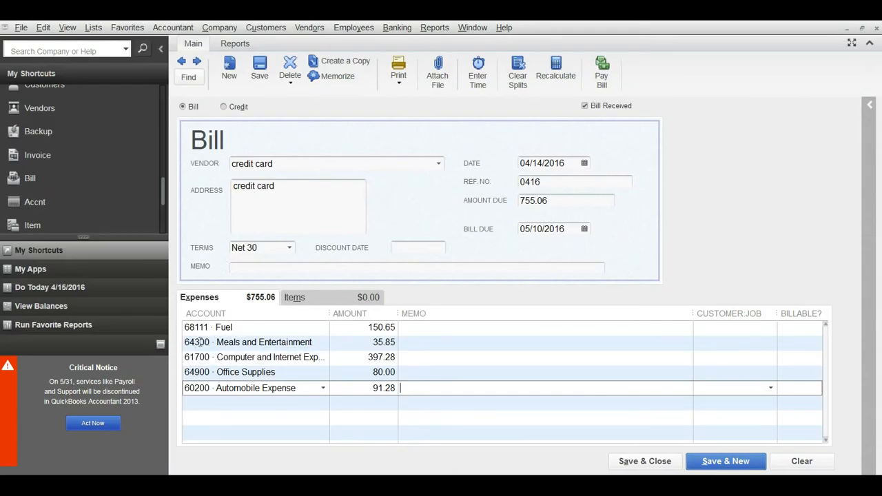
{"action": "left_click", "coordinate": [371, 485]}
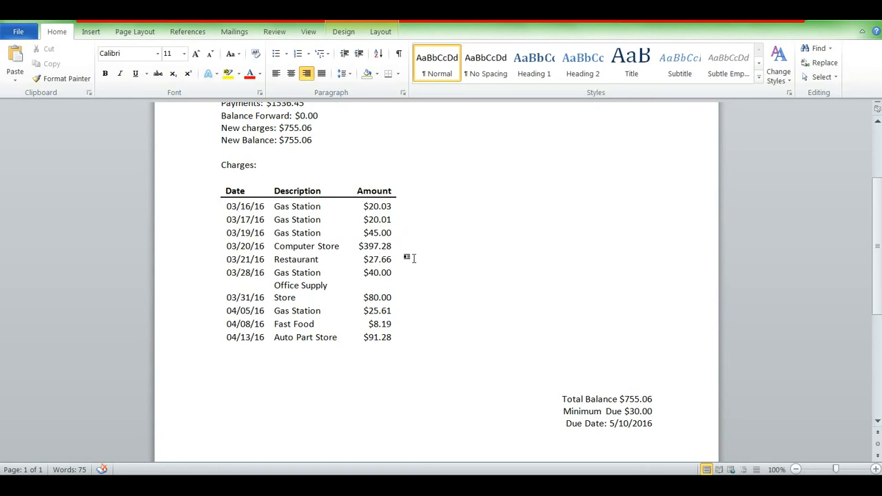
{"action": "key", "text": "alt+Tab"}
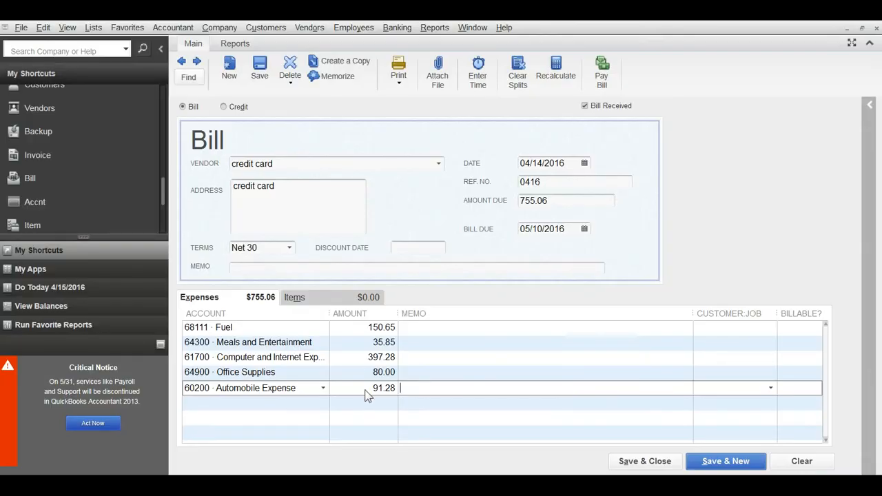
{"action": "left_click", "coordinate": [421, 404]}
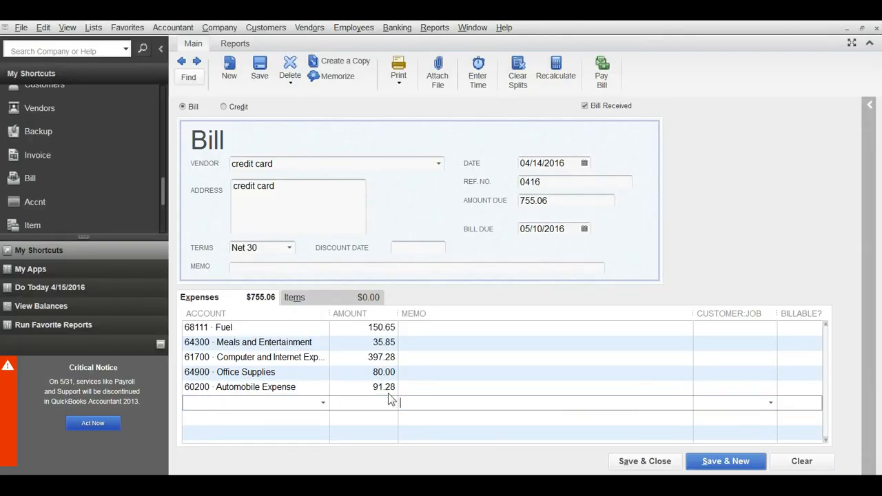
{"action": "key", "text": "alt+Tab"}
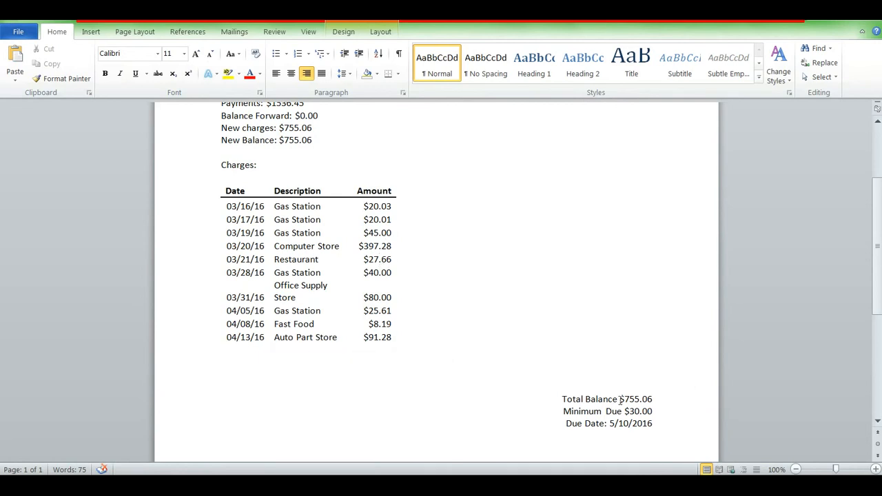
{"action": "left_click", "coordinate": [398, 484]}
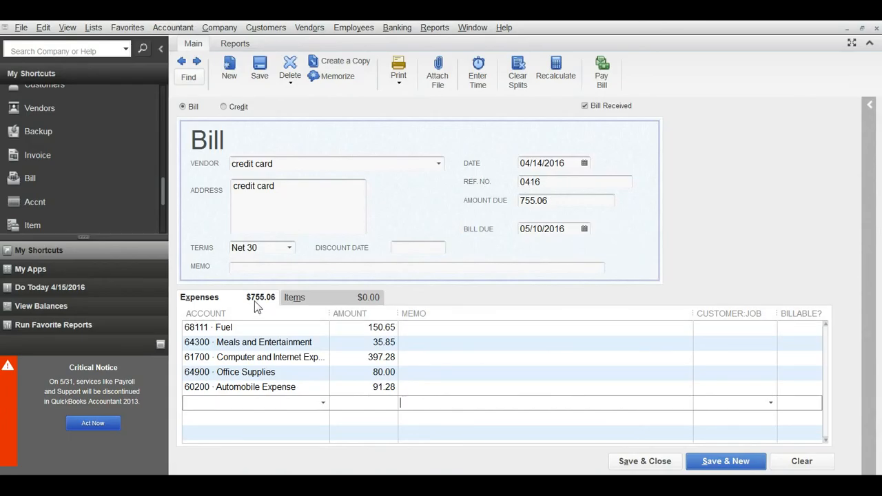
View the bill's Items section and return to the first empty line of the Expenses section.
{"action": "left_click", "coordinate": [328, 298]}
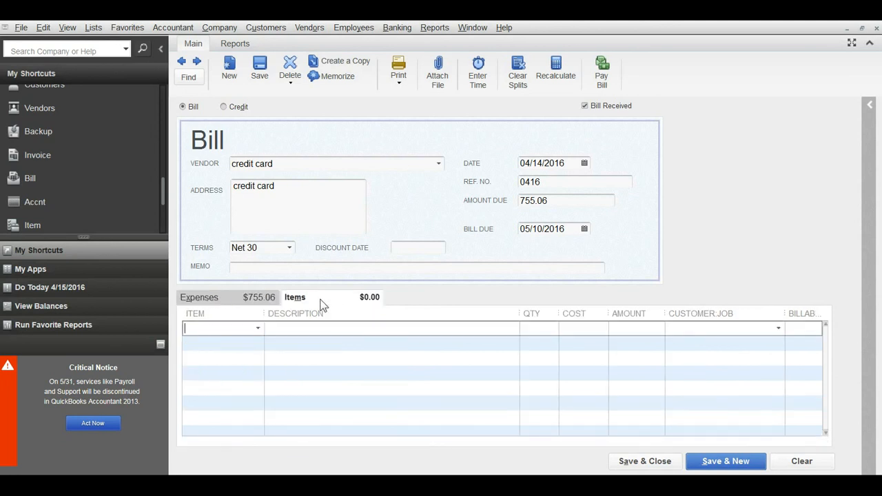
{"action": "left_click", "coordinate": [224, 297]}
{"action": "left_click", "coordinate": [311, 402]}
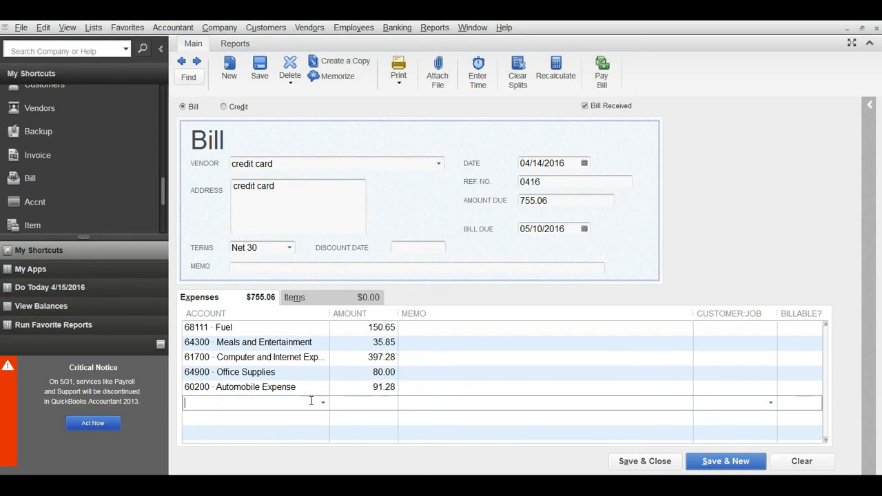